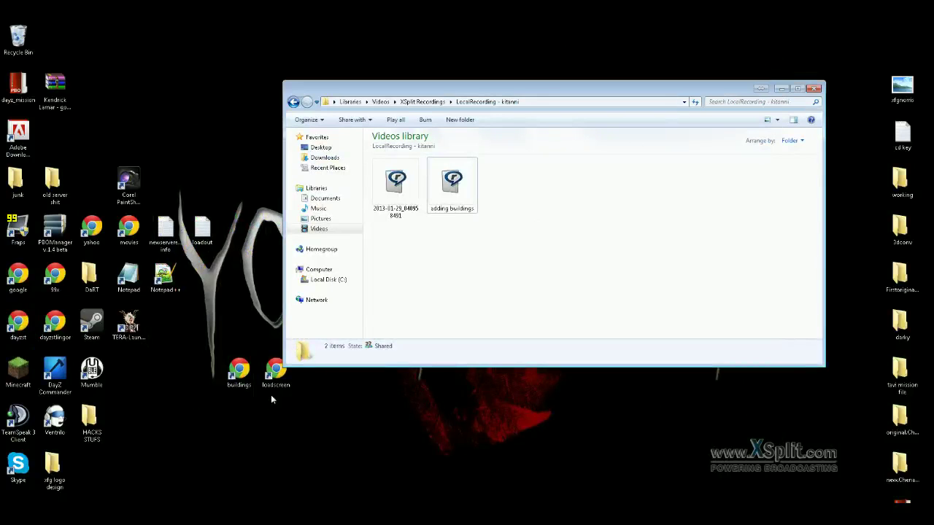
- Minimise the recordings folder, open the DayZ.ST control panel in Chrome and sign in with the saved account username and password
click(781, 89)
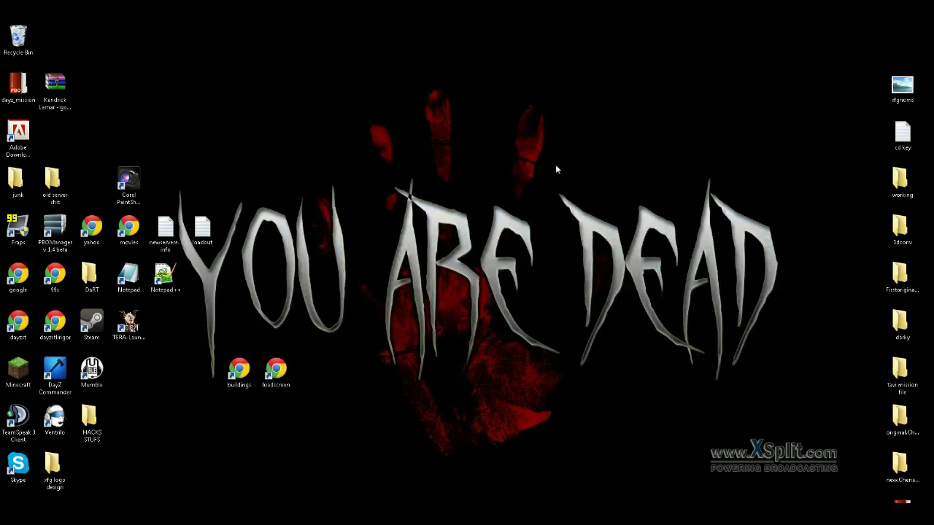
click(29, 323)
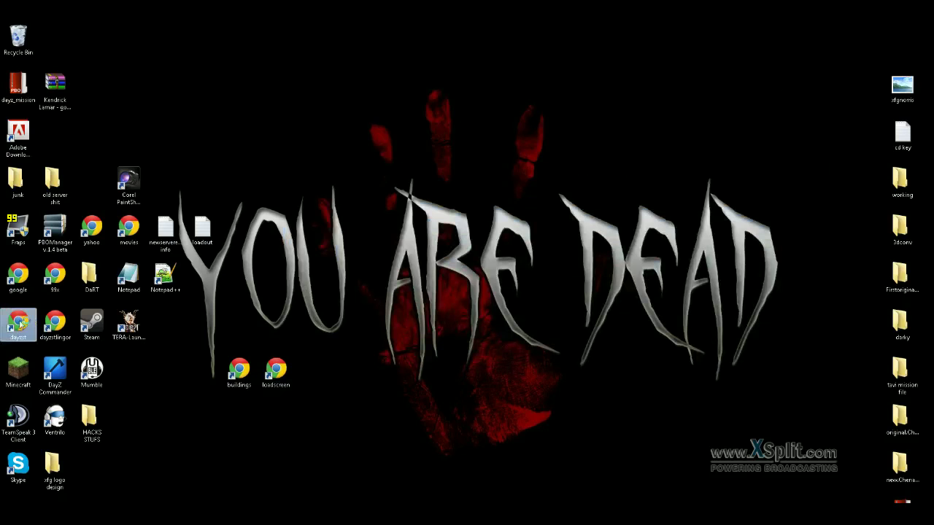
double_click(29, 323)
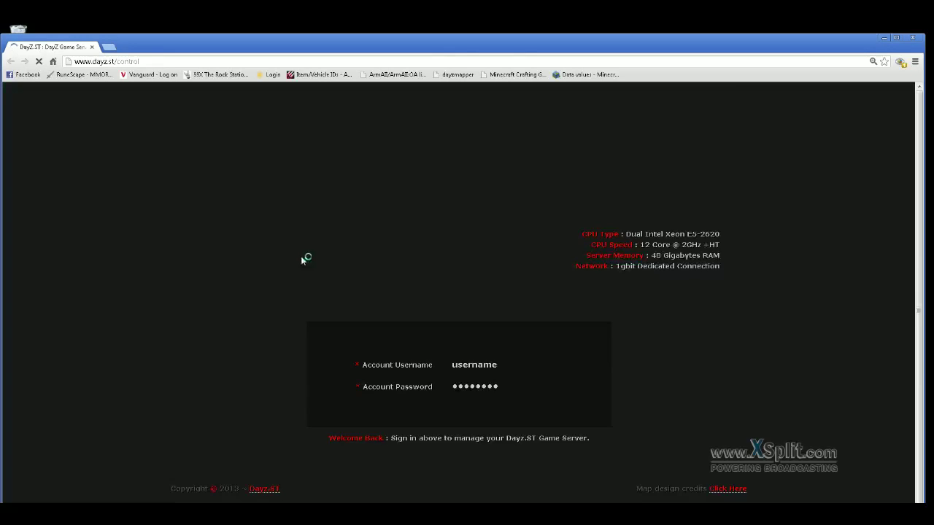
click(511, 372)
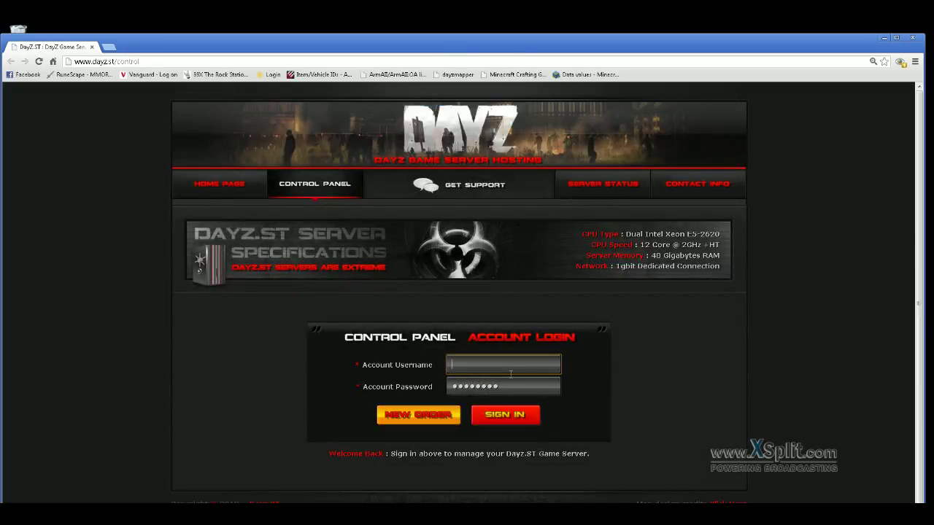
text(X)
click(510, 381)
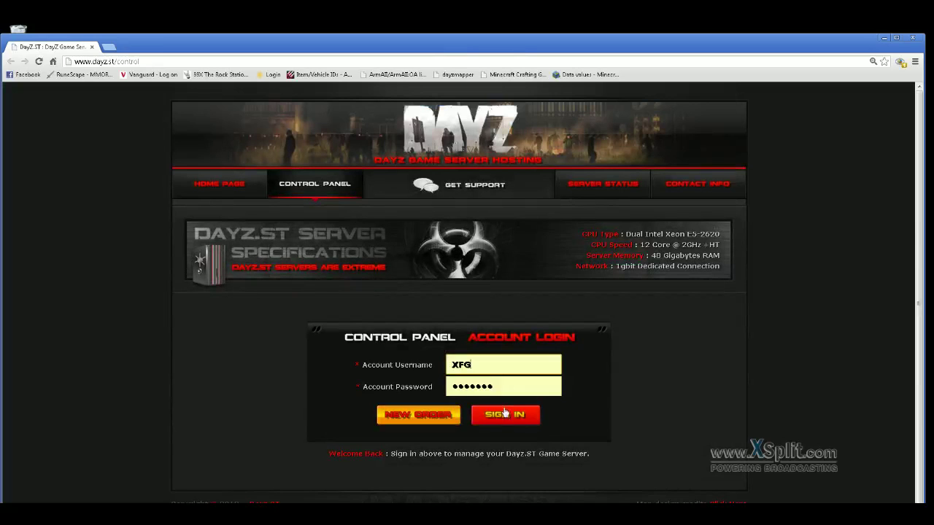
click(503, 416)
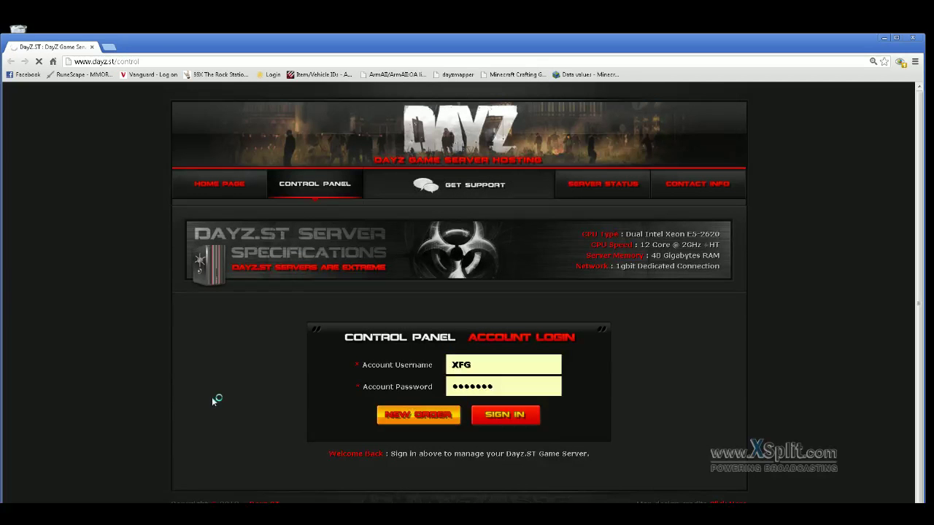
- Enable the Advanced Settings in the server options to show the Mission PBO and Server PBO fields, and put the browser away
scroll(212, 398, down, 8)
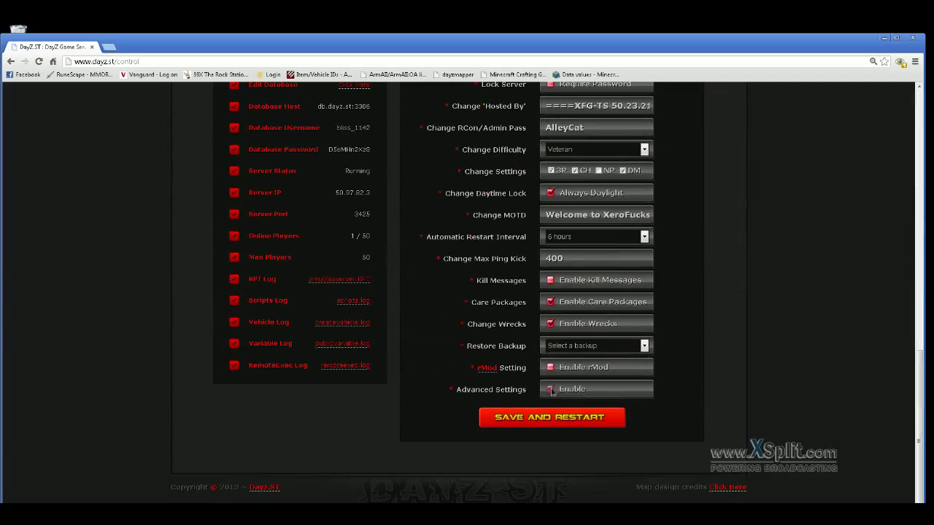
click(552, 391)
click(520, 324)
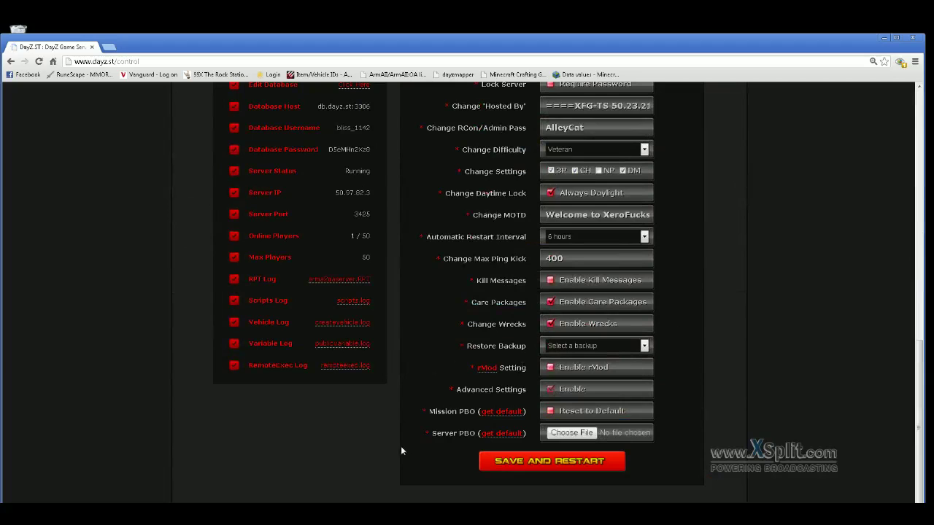
click(553, 467)
click(913, 40)
click(914, 41)
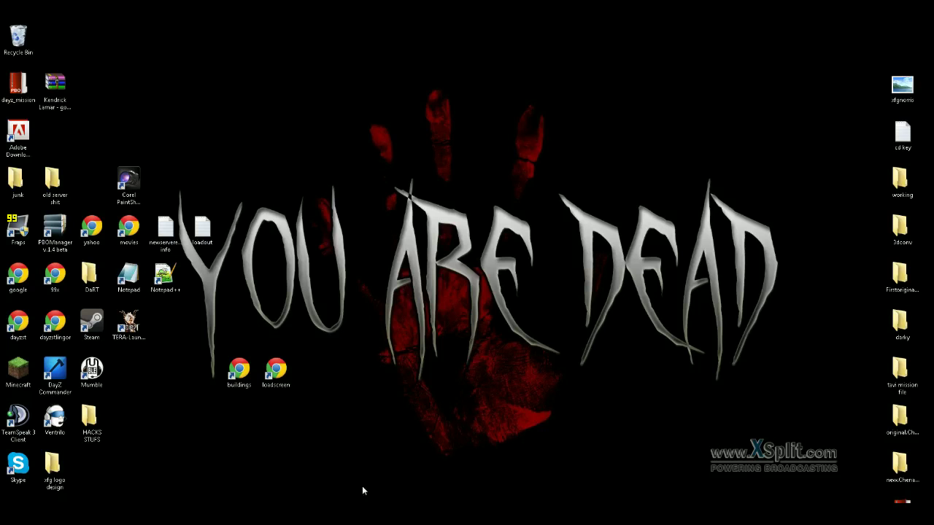
- Move dayz_mission to an open area of the desktop, open it in PBO Manager and expand its contents
drag(18, 86, 386, 133)
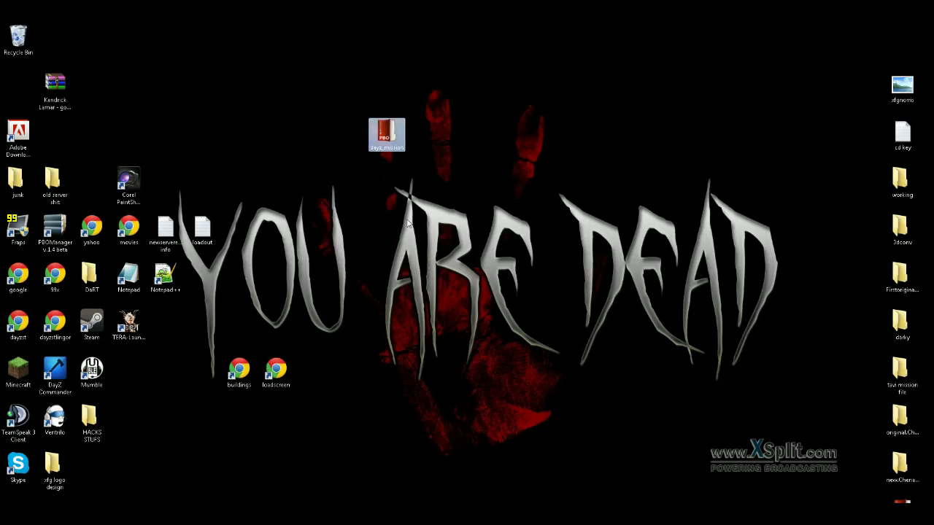
right_click(393, 139)
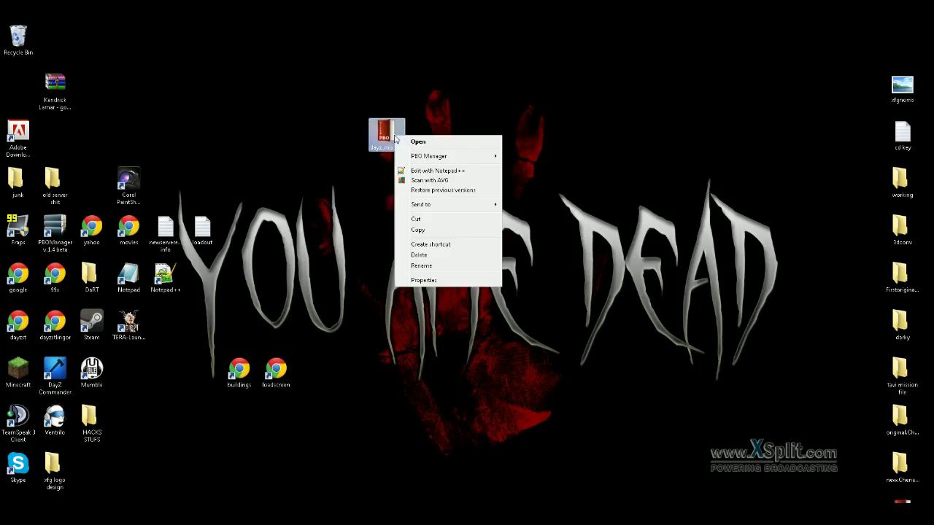
click(435, 144)
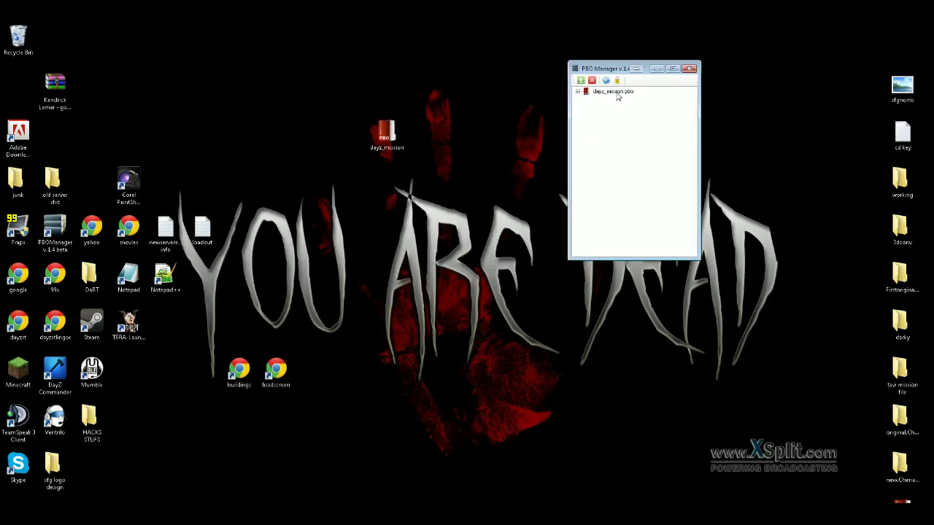
click(578, 91)
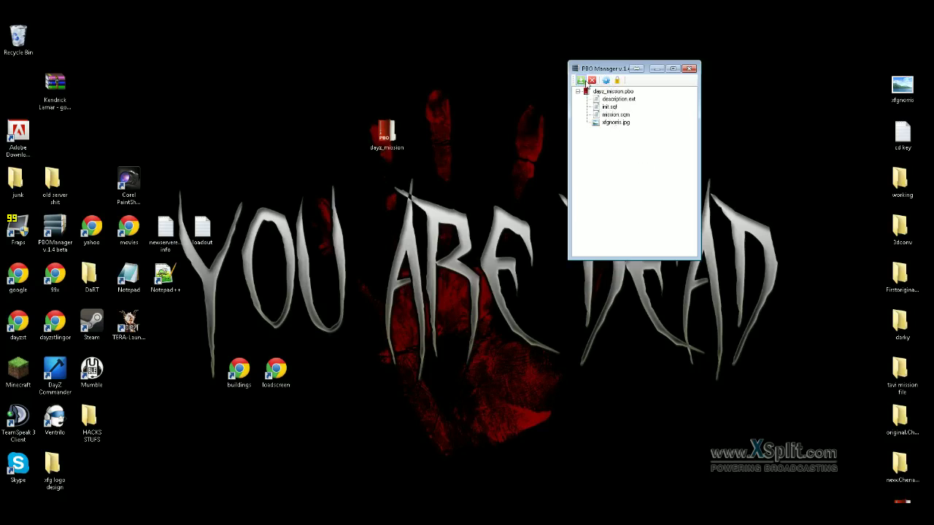
- Review the extraction options for dayz_mission.pbo without extracting, and close PBO Manager
right_click(595, 95)
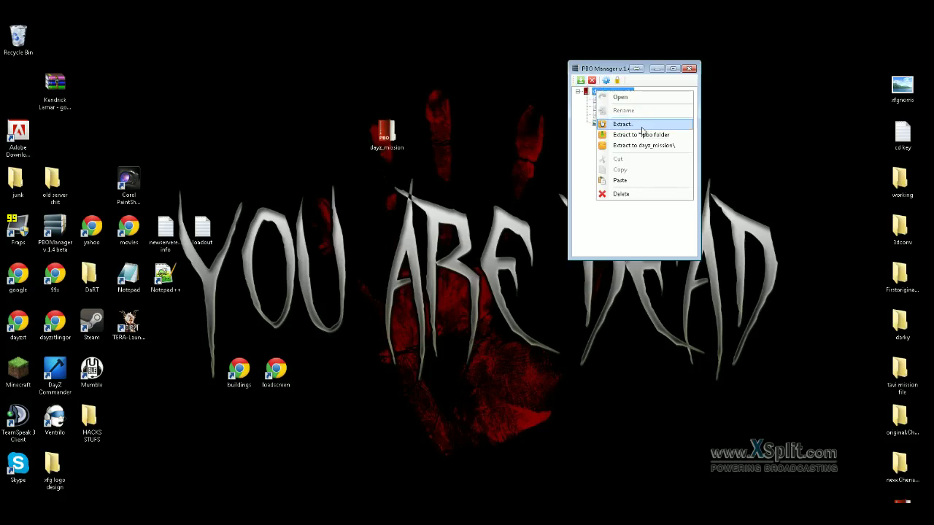
key(Down)
key(Down)
key(Up)
key(Escape)
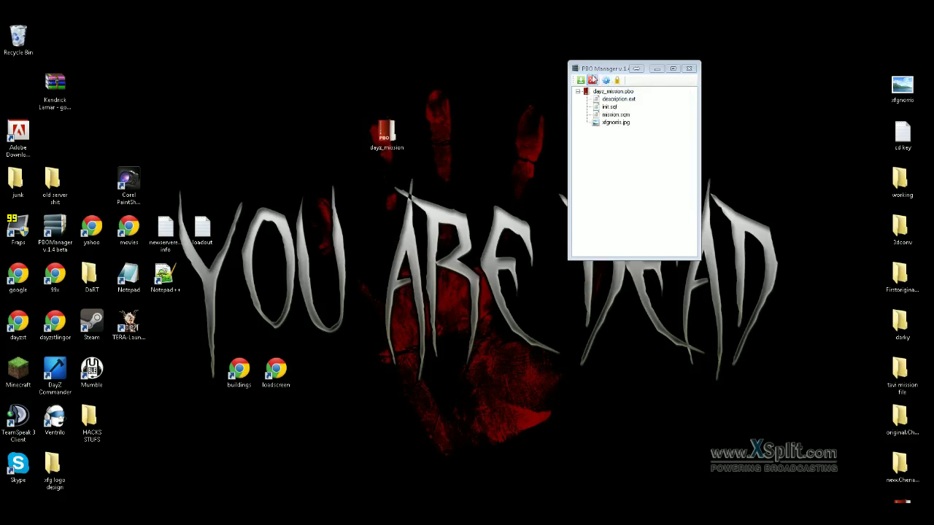
key(alt+F4)
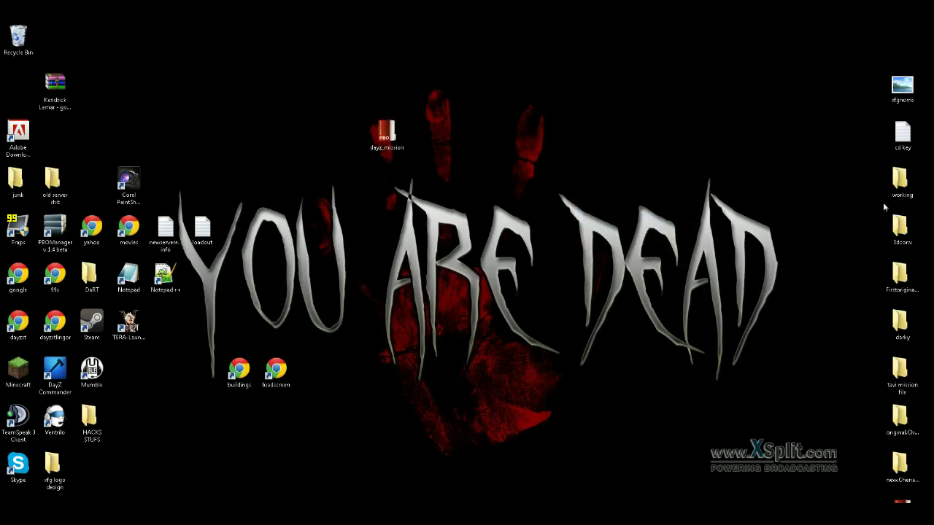
- Place the working folder beside dayz_mission on the desktop and view the xfgnorris image inside it
drag(900, 182, 497, 137)
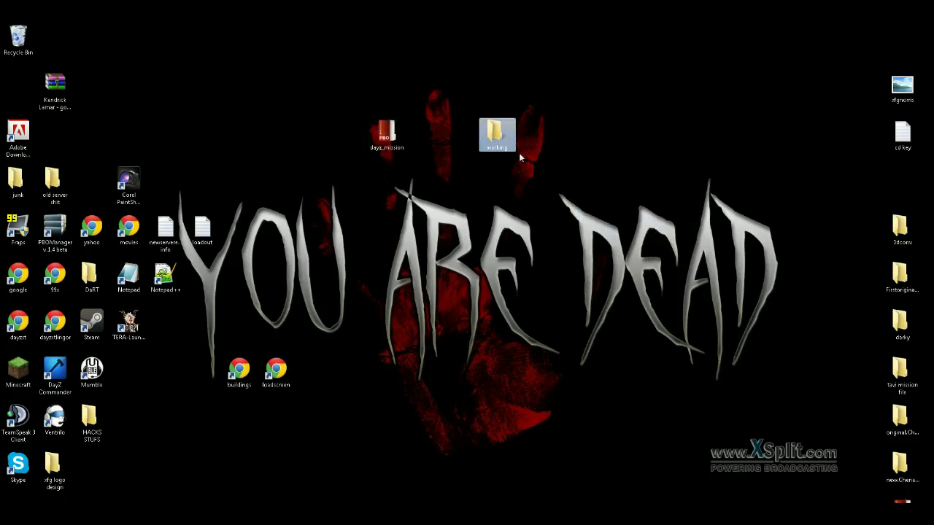
double_click(497, 139)
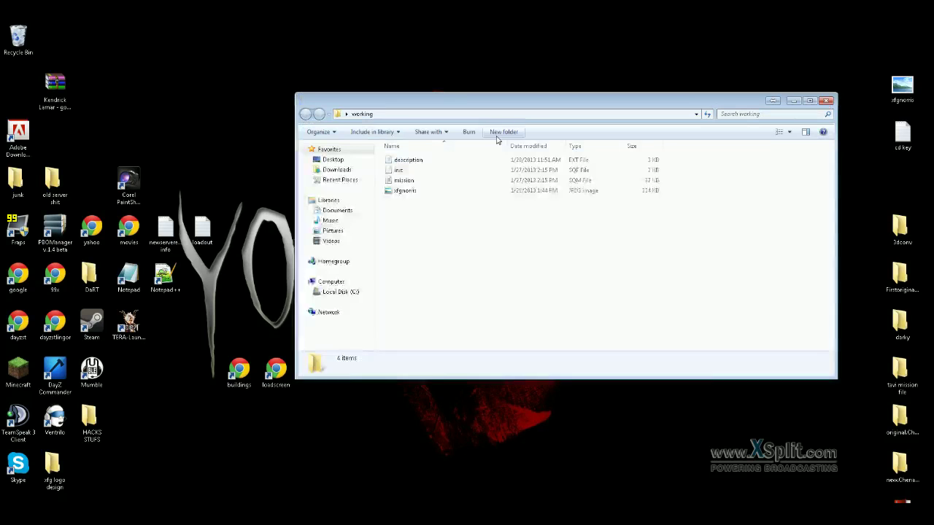
click(422, 194)
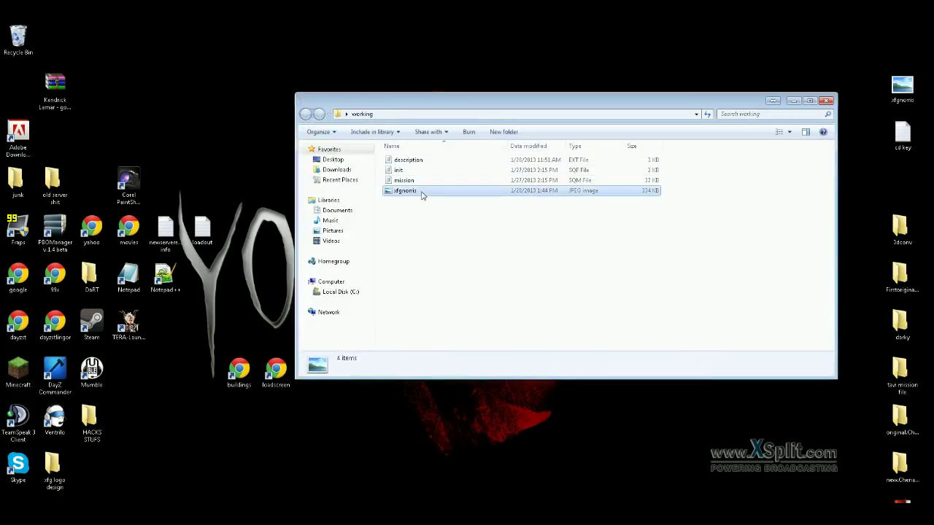
click(423, 193)
click(442, 195)
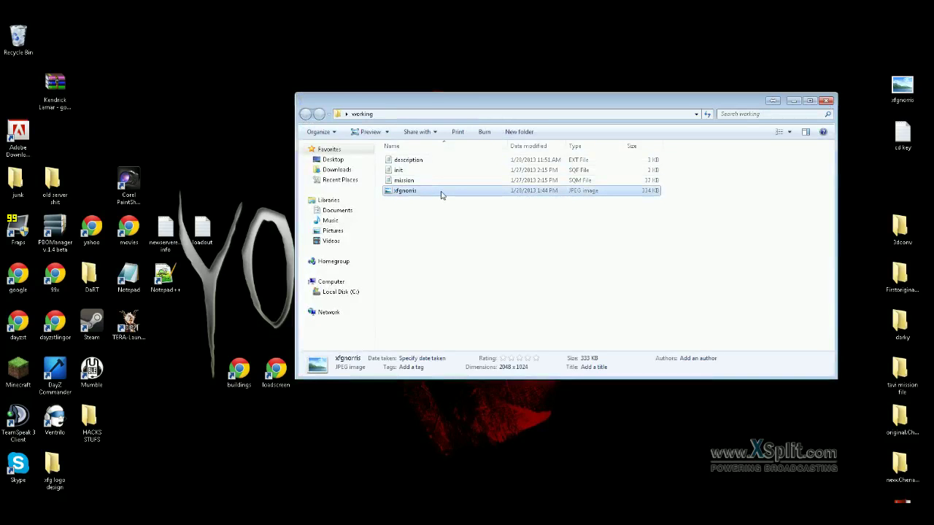
double_click(442, 194)
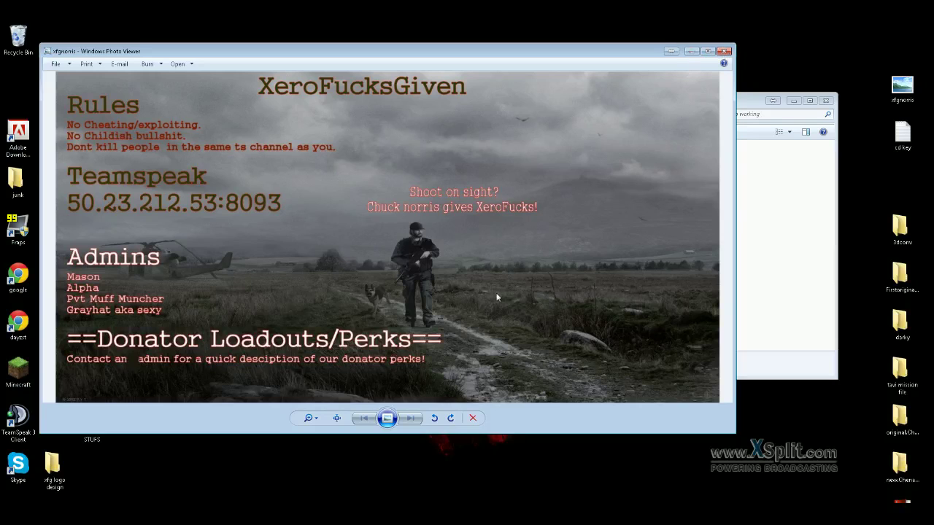
click(724, 51)
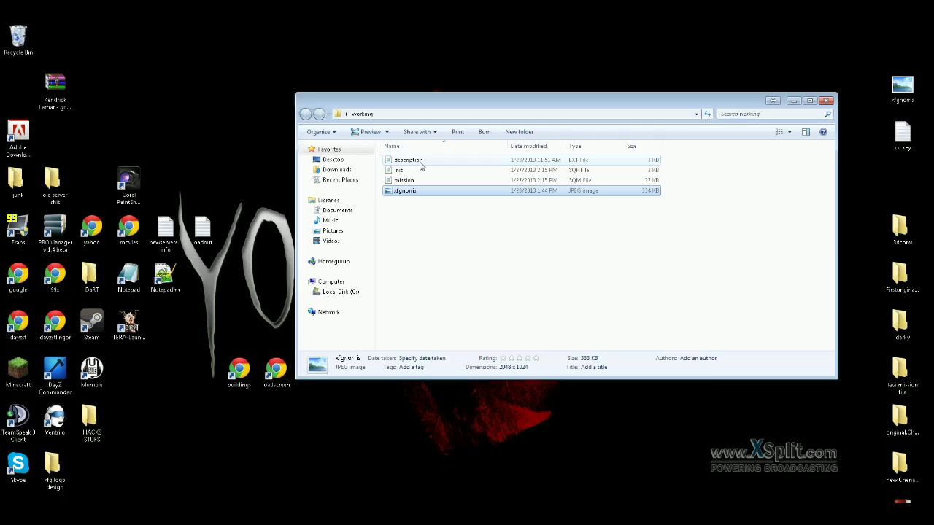
- Open description.ext from the working folder in Notepad++, examine its loadScreen line, and close the editor and the folder
right_click(421, 164)
click(469, 192)
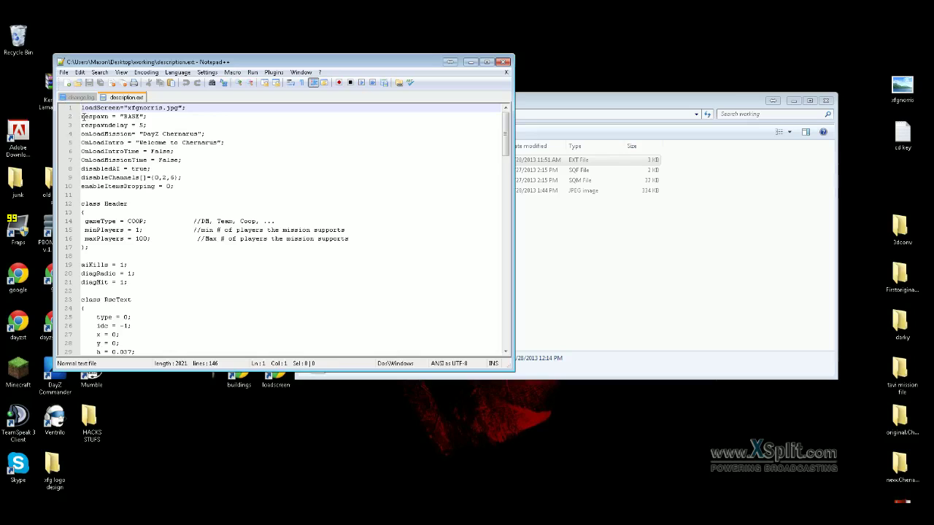
click(81, 117)
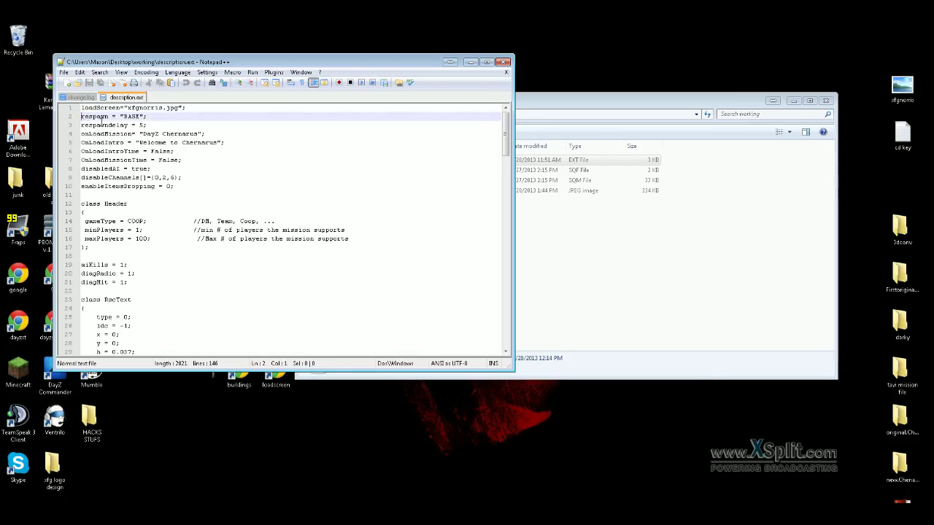
triple_click(95, 108)
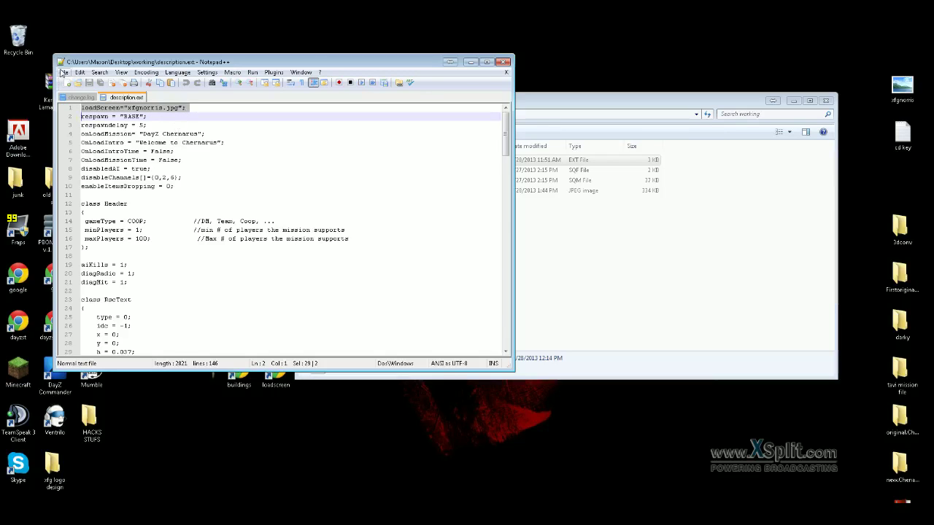
click(505, 61)
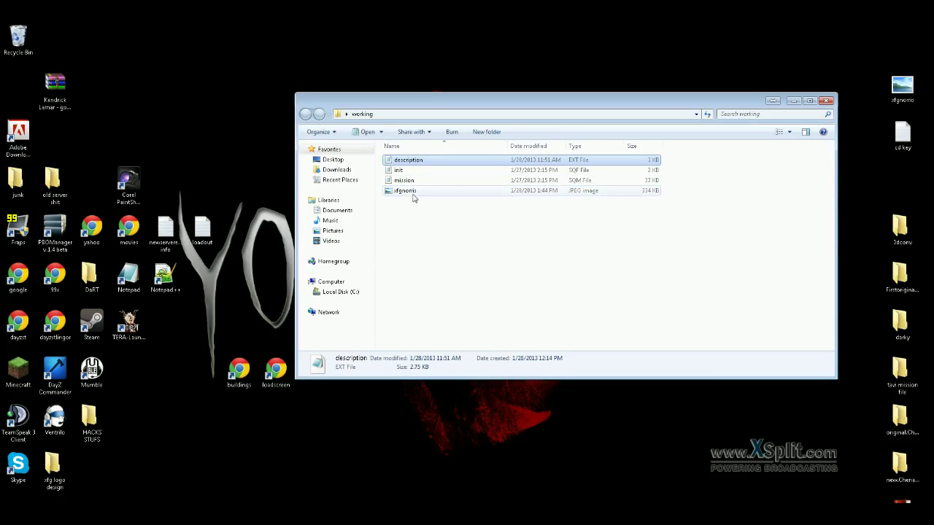
click(826, 100)
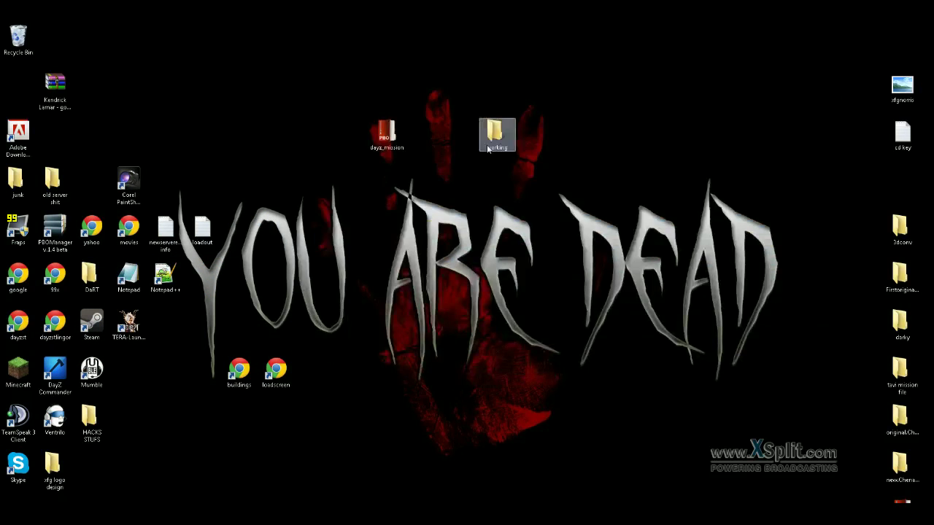
- Check the PBO Manager entry offered for the working folder, dismiss it and point out the dayz_mission file
right_click(493, 134)
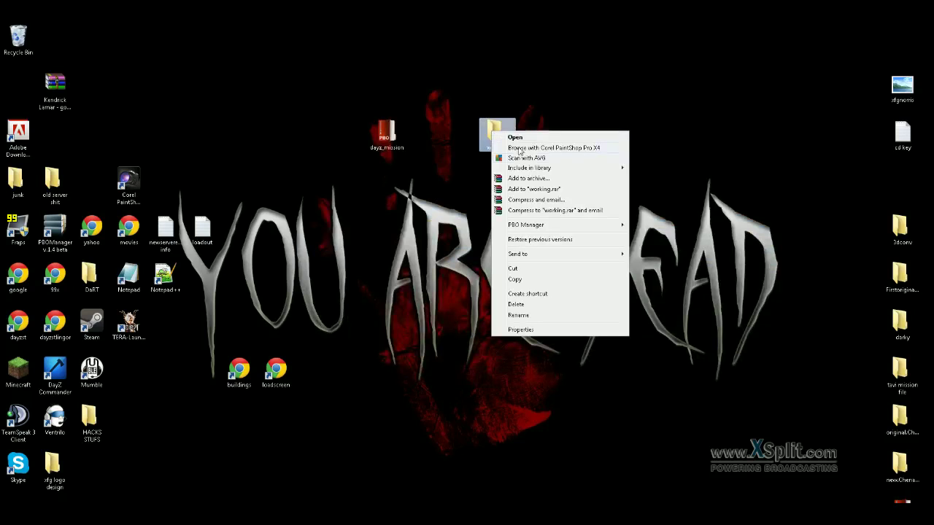
mouse_move(550, 228)
click(400, 225)
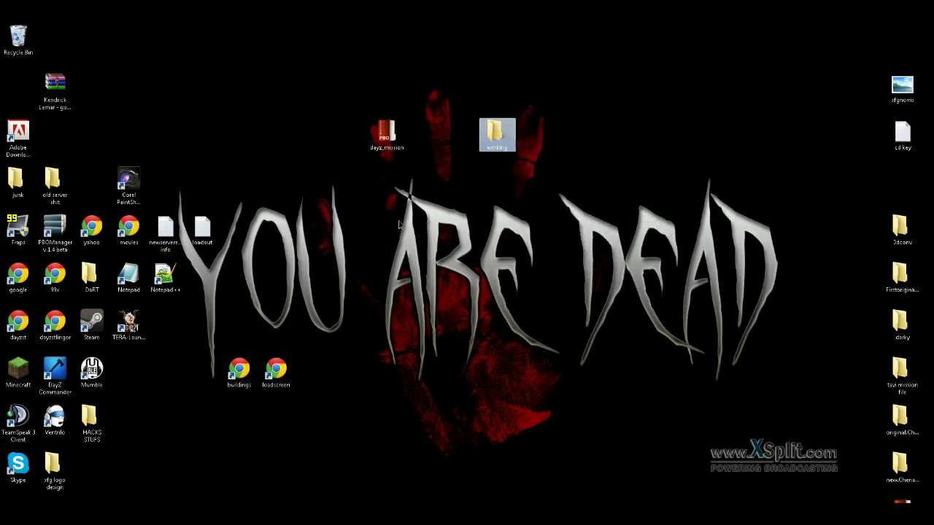
double_click(388, 136)
click(408, 139)
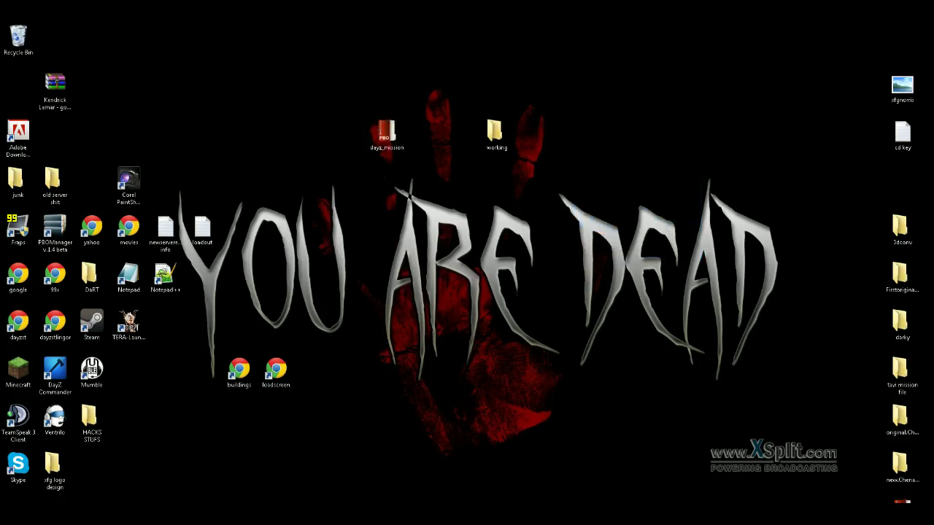
- Return to the DayZ.ST control panel in Chrome, look over the server settings and close the browser
key(alt+Tab)
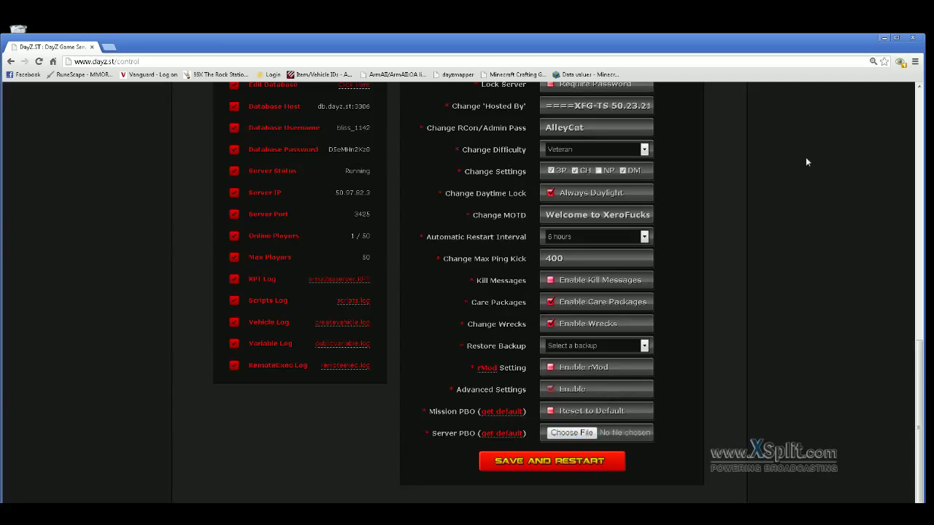
scroll(766, 329, up, 6)
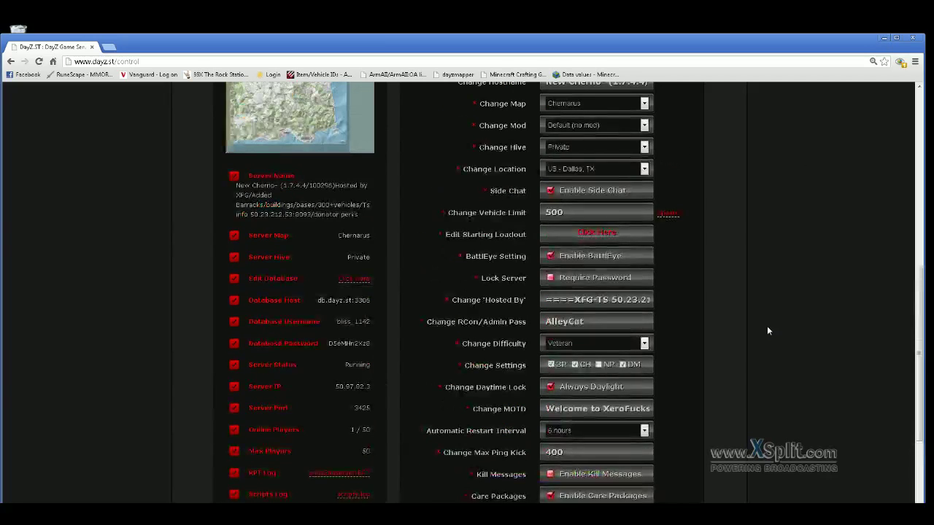
click(913, 40)
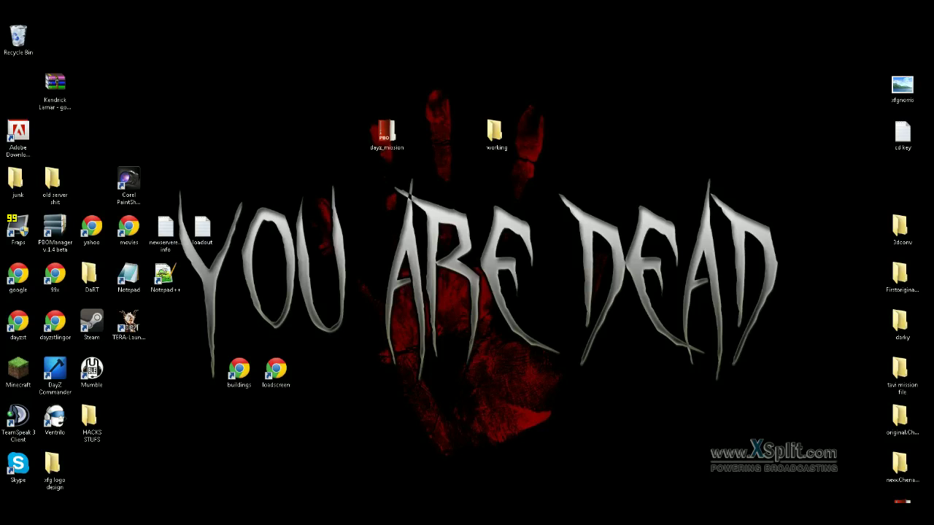
- Switch to DayZ Commander and close its settings pane to return to the server list filtered by XFG
key(alt+Tab)
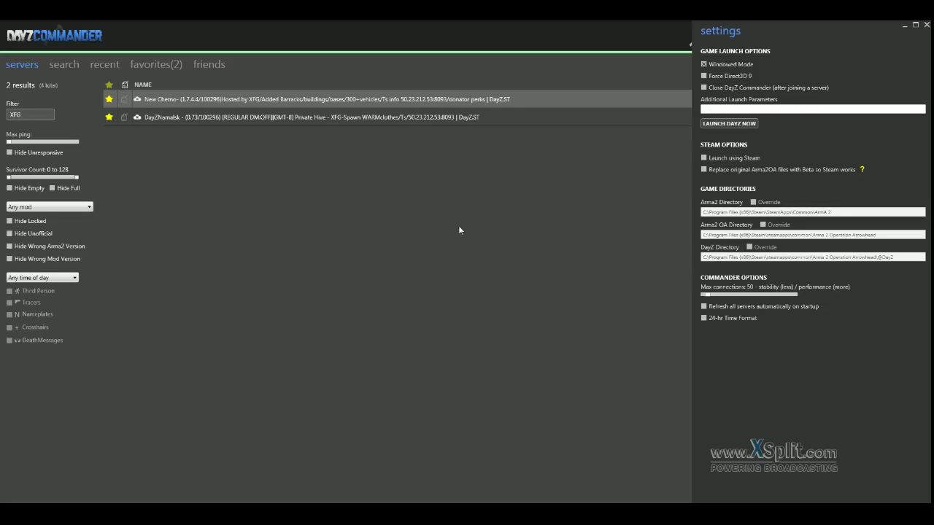
click(780, 70)
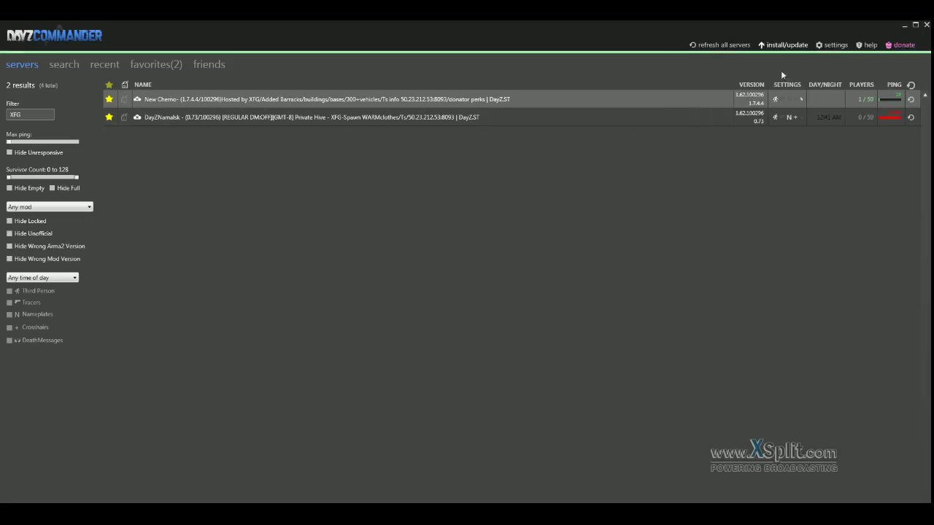
- Join the New Cherno server and continue past the Multiplayer Setup lobby to view its custom loading screen
double_click(383, 102)
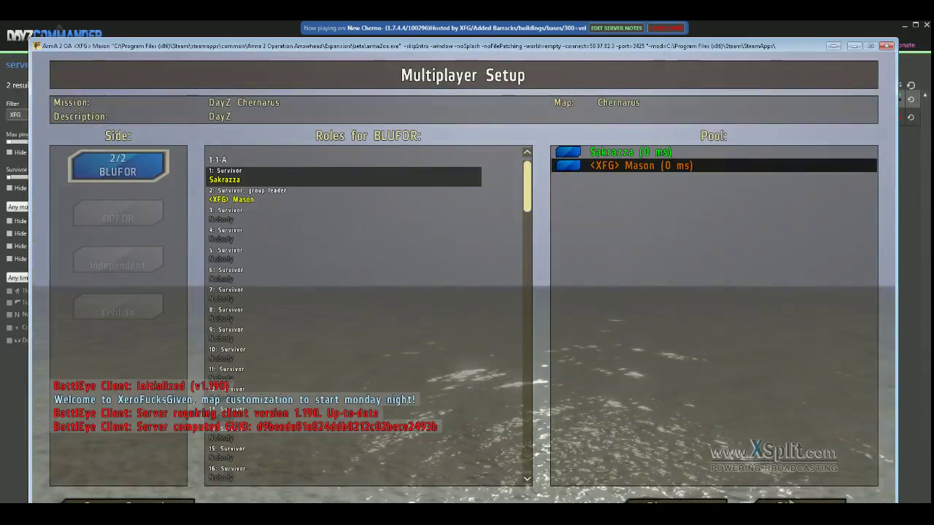
click(787, 502)
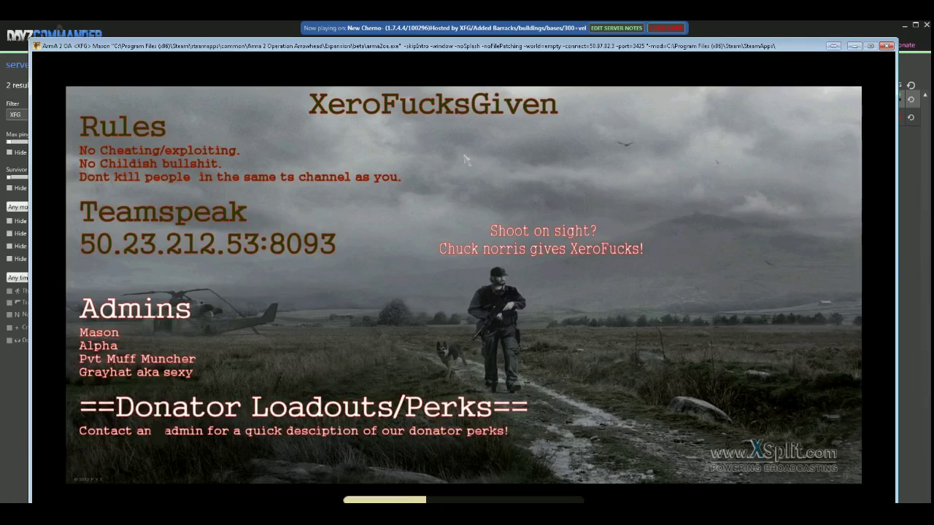
- Force ArmA 2 OA to close and minimize DayZ Commander to return to the desktop
click(886, 46)
click(887, 46)
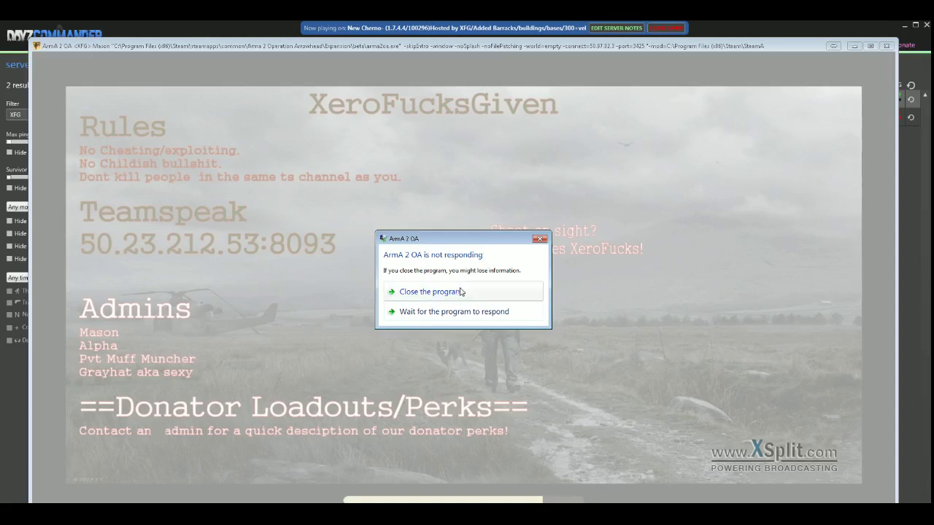
click(461, 292)
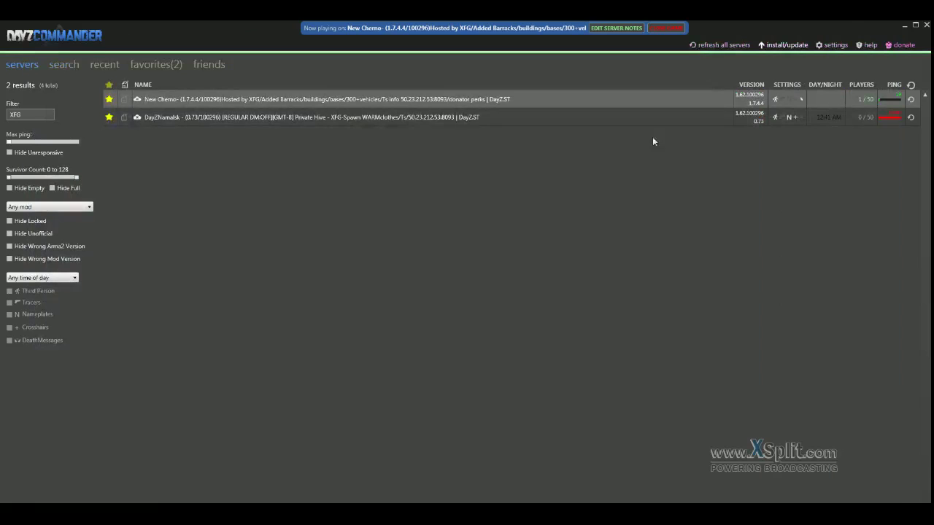
click(904, 26)
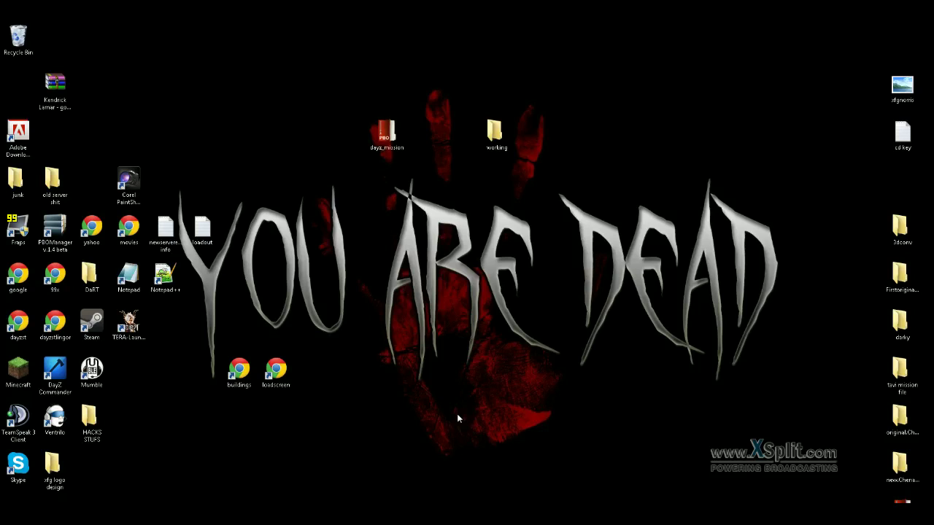
- Open the working folder on the desktop to review the mission files and the xfgnorris image, and close it
double_click(495, 133)
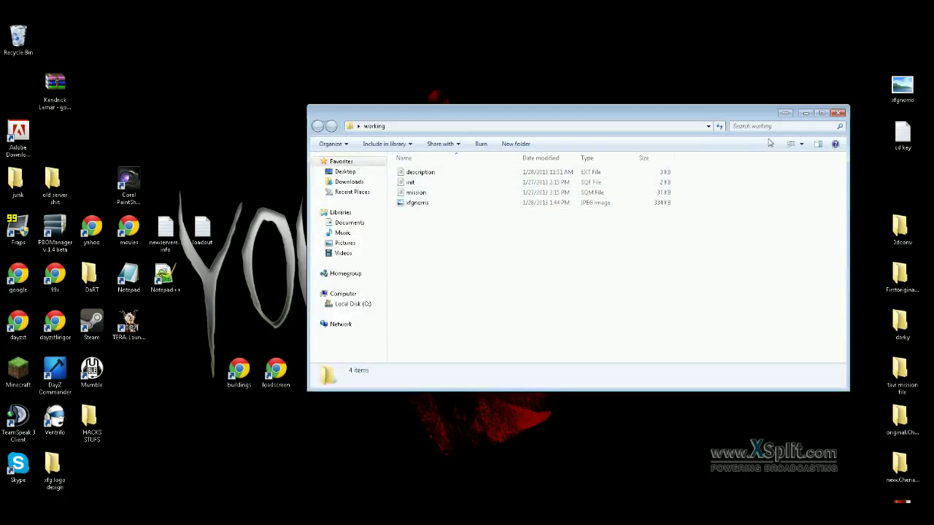
click(838, 114)
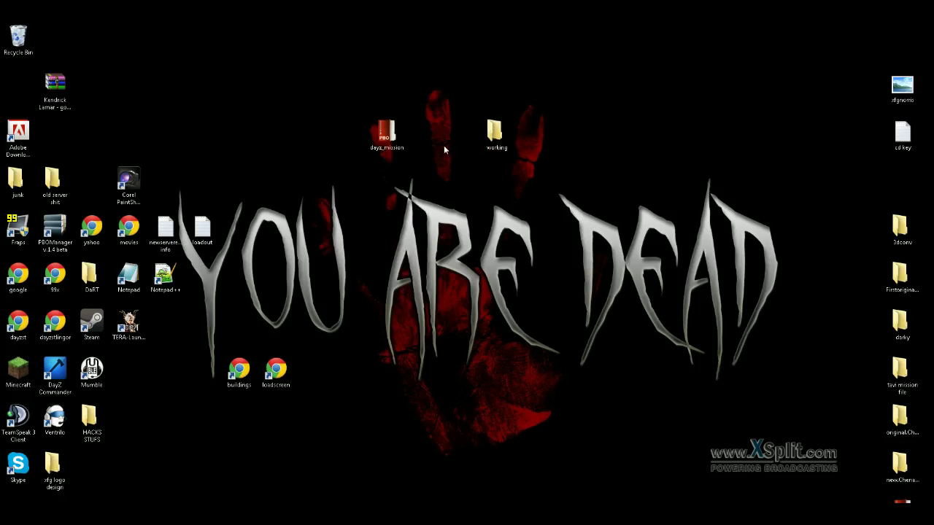
double_click(495, 132)
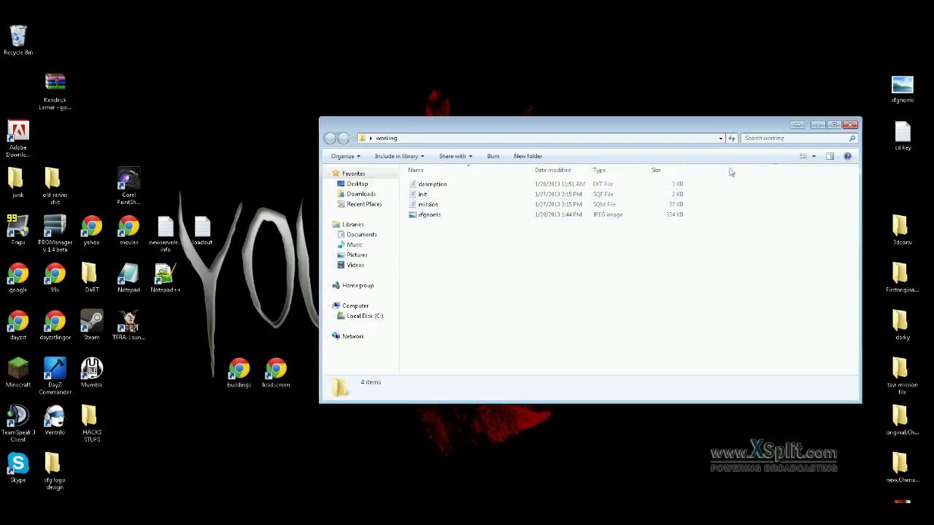
click(850, 125)
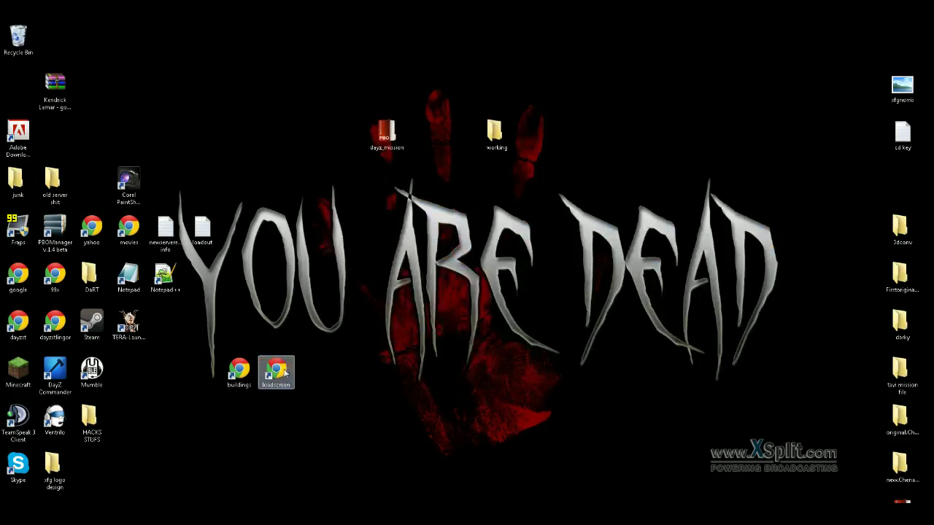
- Open the loadscreen web shortcut, highlight the reply on adding loadScreen to description.ext, look through the thread and close the page
key(Return)
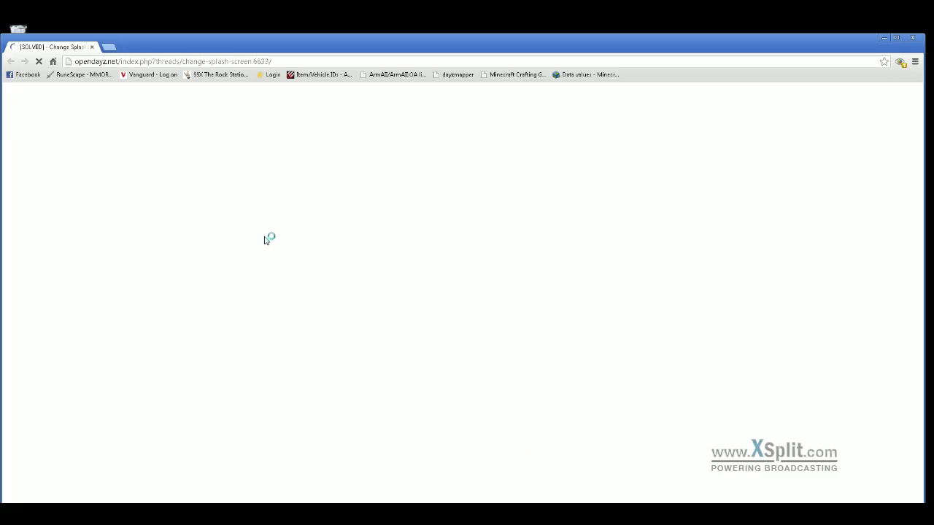
scroll(241, 321, down, 2)
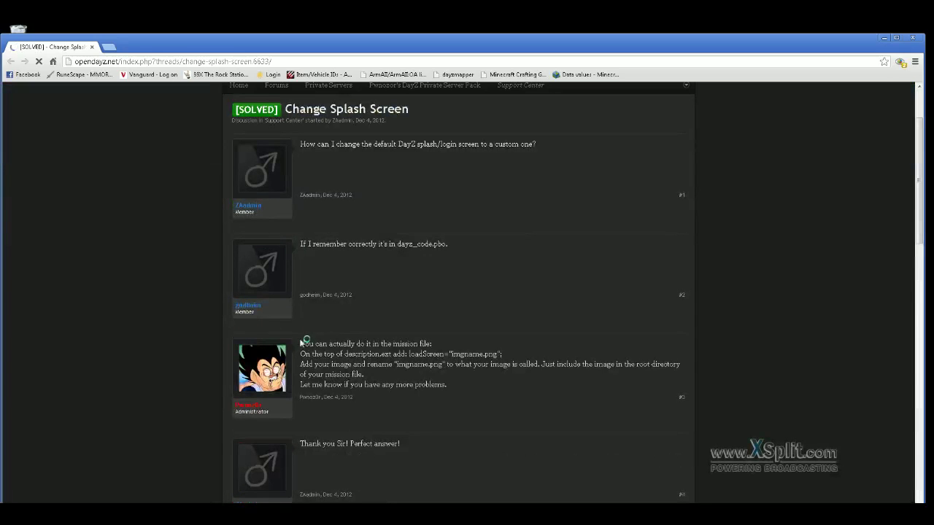
drag(300, 342, 456, 399)
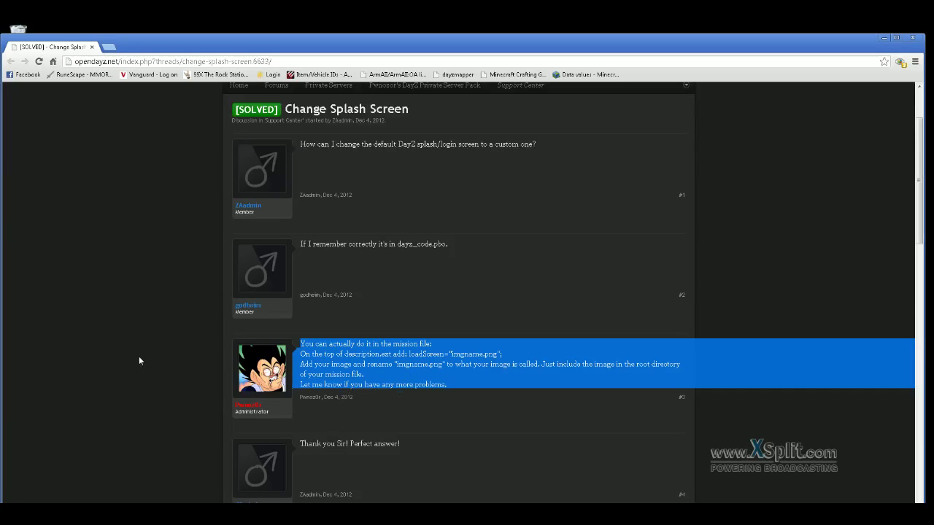
scroll(139, 356, down, 15)
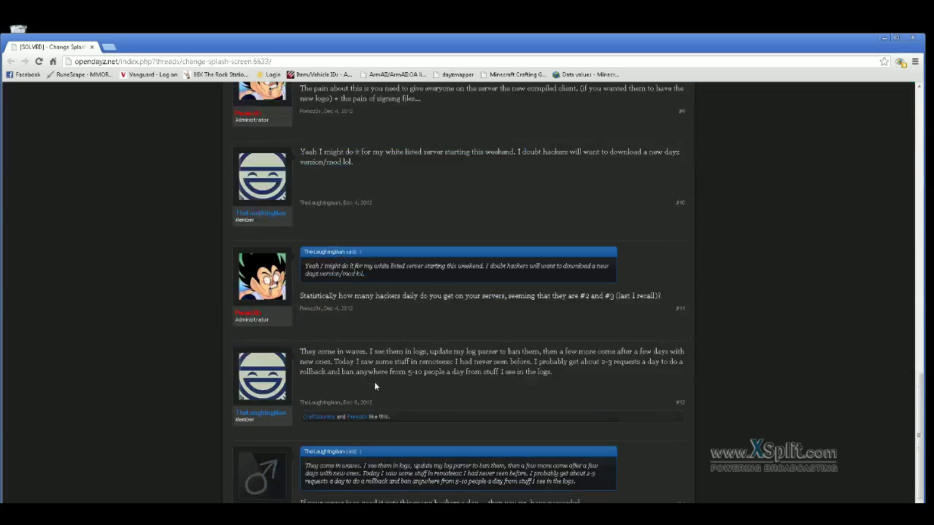
scroll(374, 382, down, 2)
scroll(114, 385, up, 20)
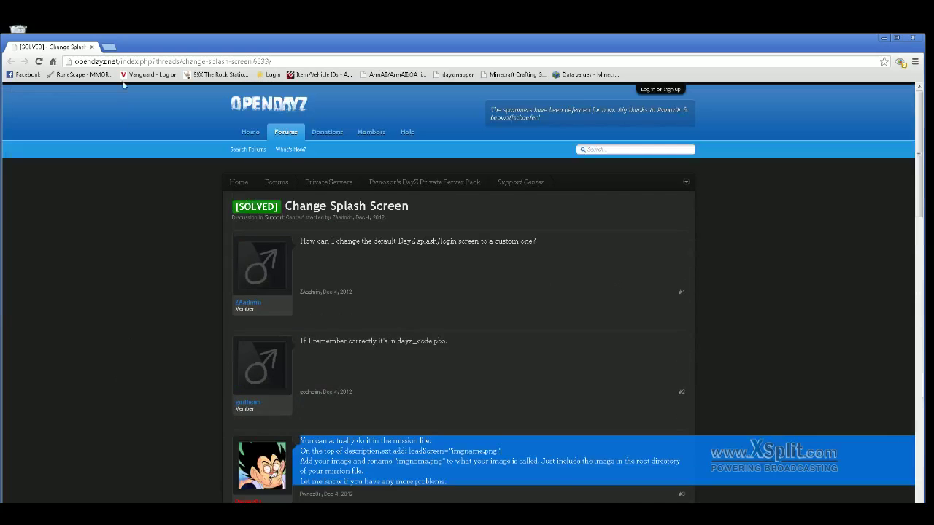
click(92, 47)
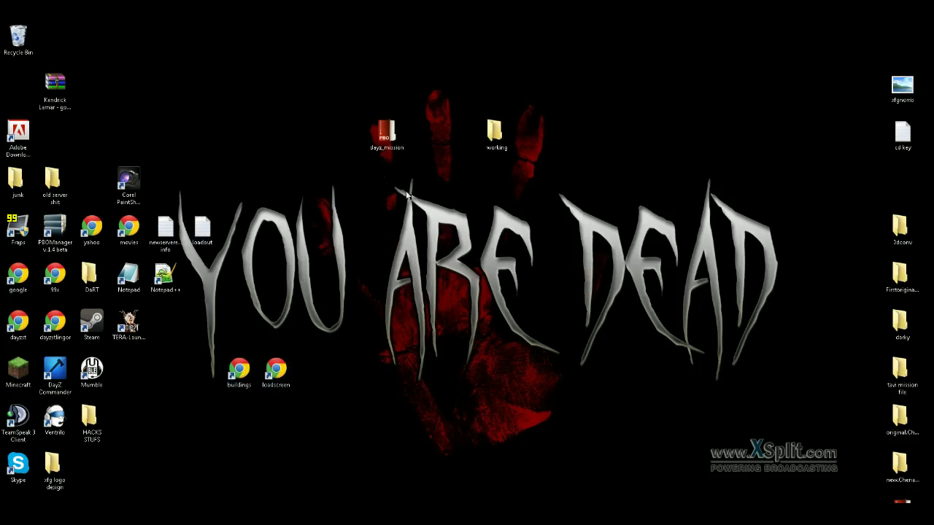
drag(384, 184, 686, 385)
drag(368, 177, 792, 393)
mouse_move(369, 167)
mouse_down()
mouse_move(430, 275)
mouse_move(719, 379)
mouse_move(780, 417)
mouse_move(801, 415)
mouse_move(800, 476)
mouse_move(486, 453)
mouse_move(373, 247)
mouse_move(367, 183)
mouse_move(379, 173)
mouse_move(369, 171)
mouse_up()
mouse_move(172, 125)
mouse_down()
mouse_move(507, 444)
mouse_move(675, 423)
mouse_move(242, 183)
mouse_move(183, 146)
mouse_move(178, 131)
mouse_up()
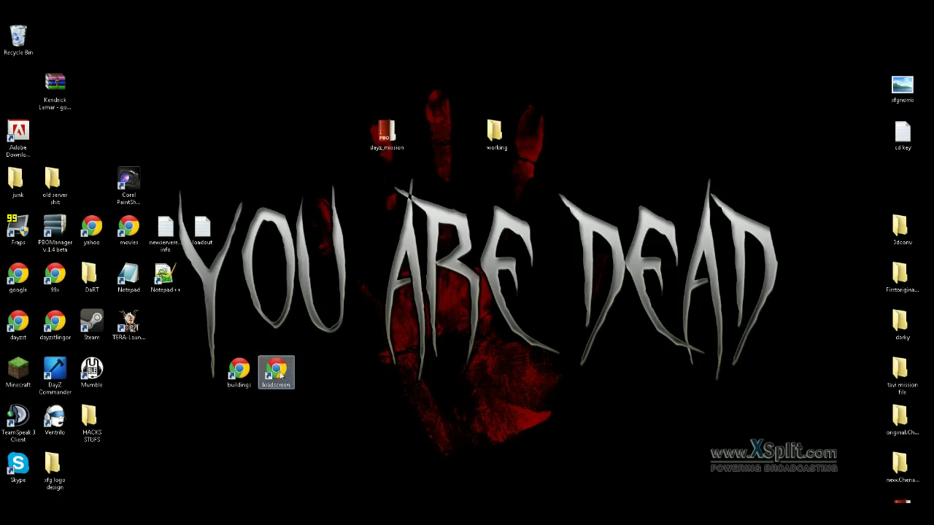